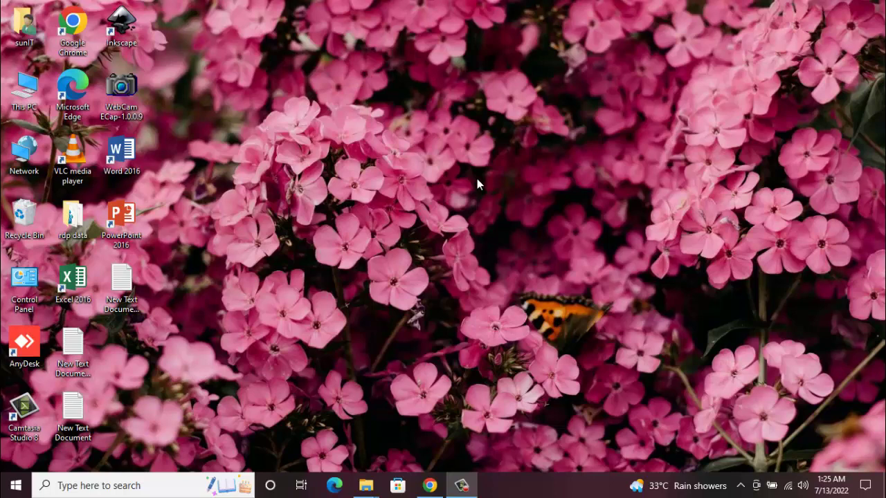
Refresh the desktop and open Google Chrome in a maximized window
right_click(360, 145)
left_click(403, 184)
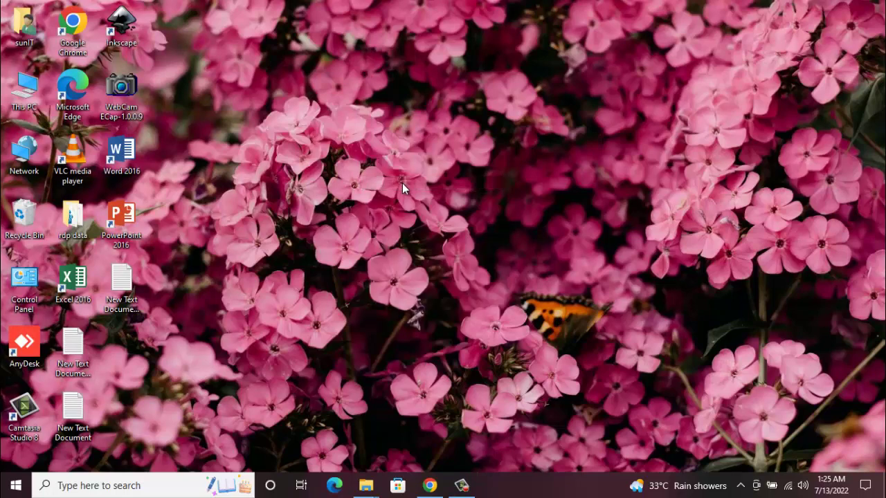
double_click(72, 42)
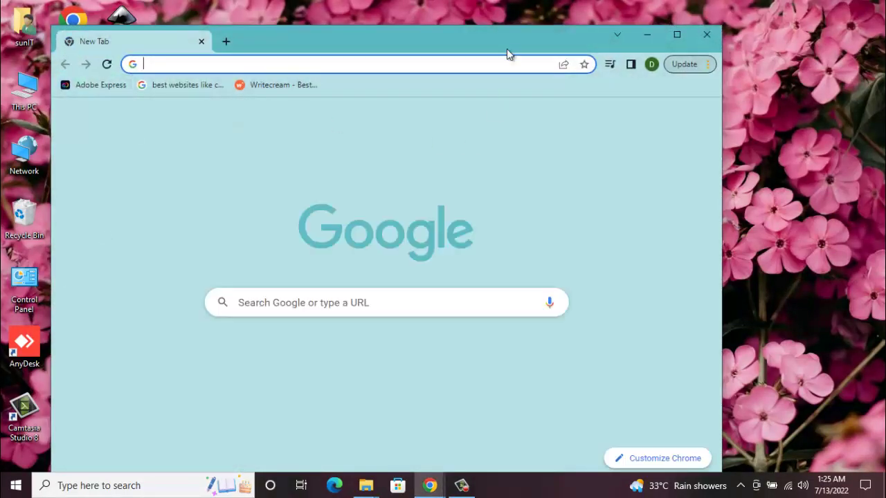
double_click(507, 50)
Search Google for "designercrowd" and open the official DesignCrowd website
left_click(423, 268)
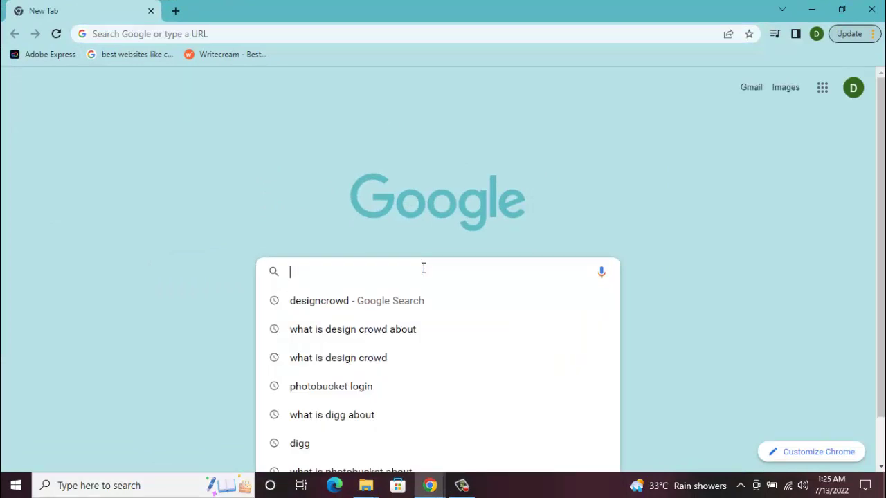
type("designercrowd")
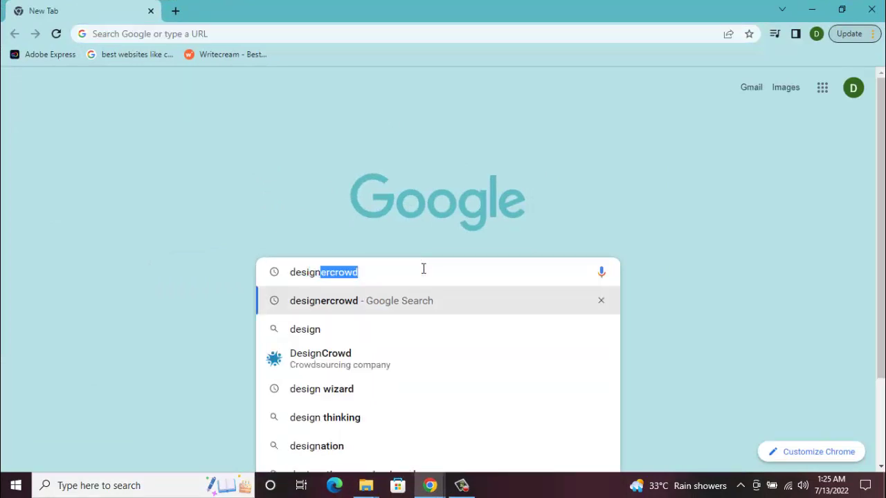
left_click(390, 309)
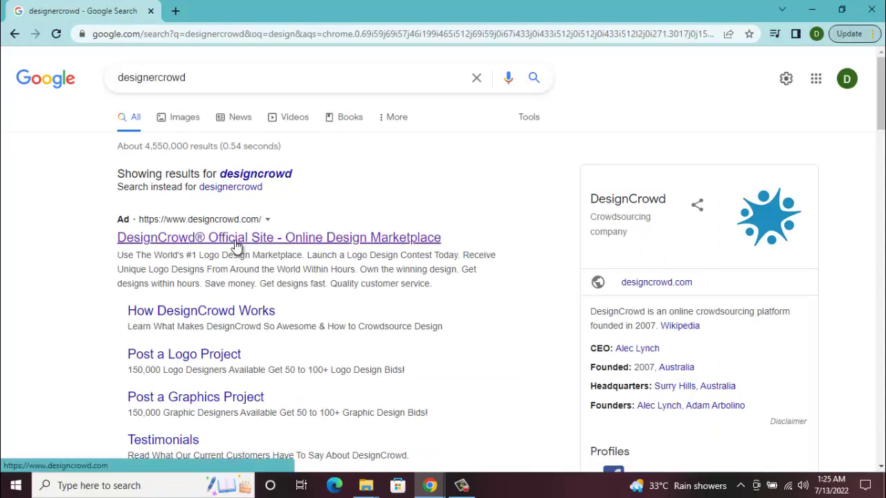
left_click(236, 244)
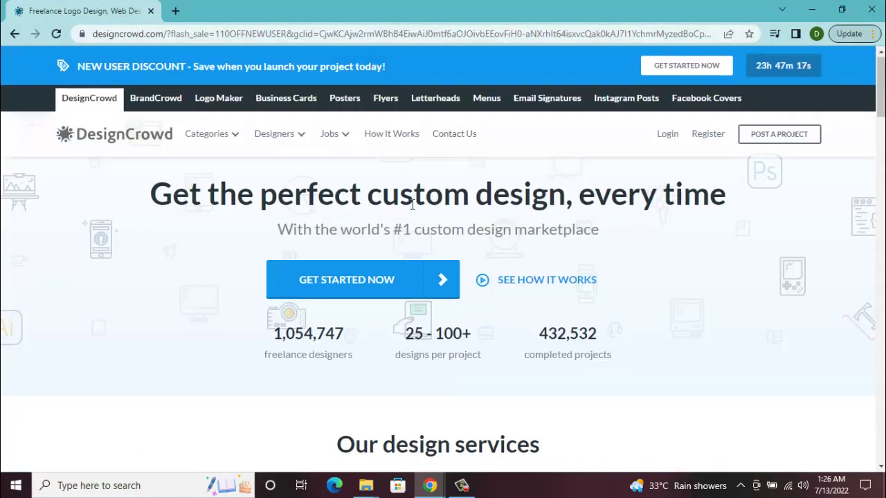
Expand the full list of categories under "Our design services" on the DesignCrowd homepage
scroll(350, 224, "down", 2)
scroll(350, 224, "up", 1)
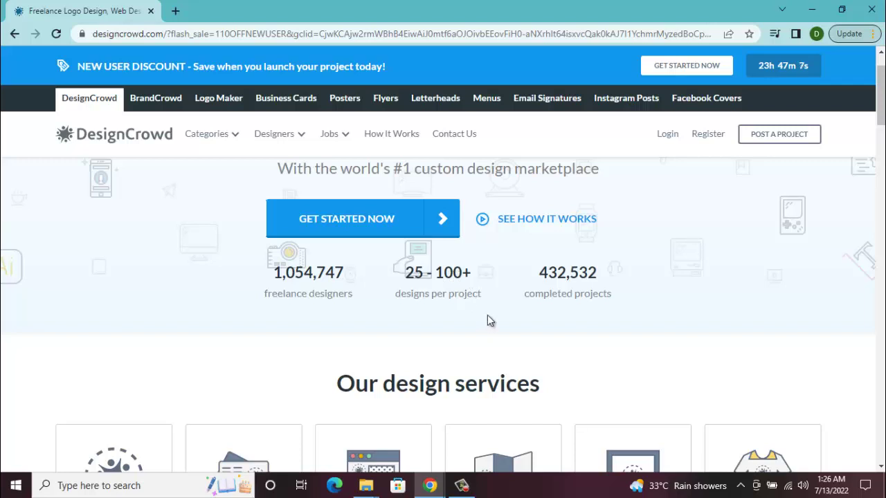
scroll(661, 250, "down", 2)
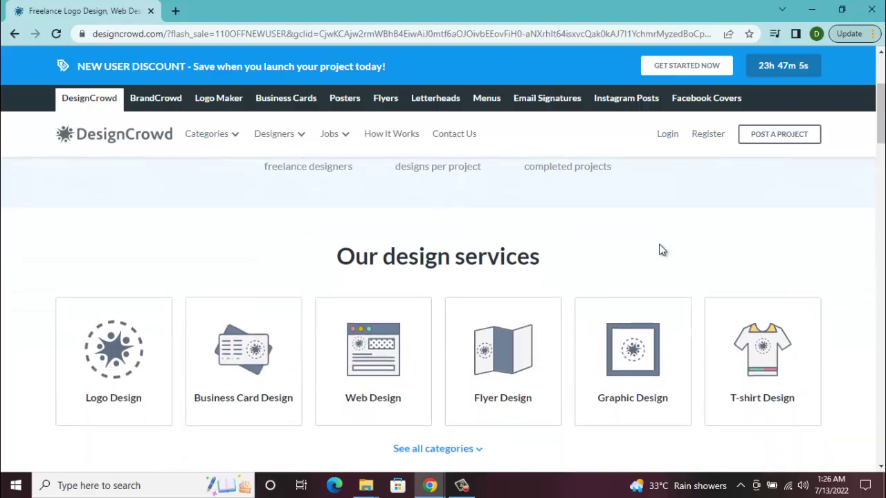
scroll(661, 250, "down", 1)
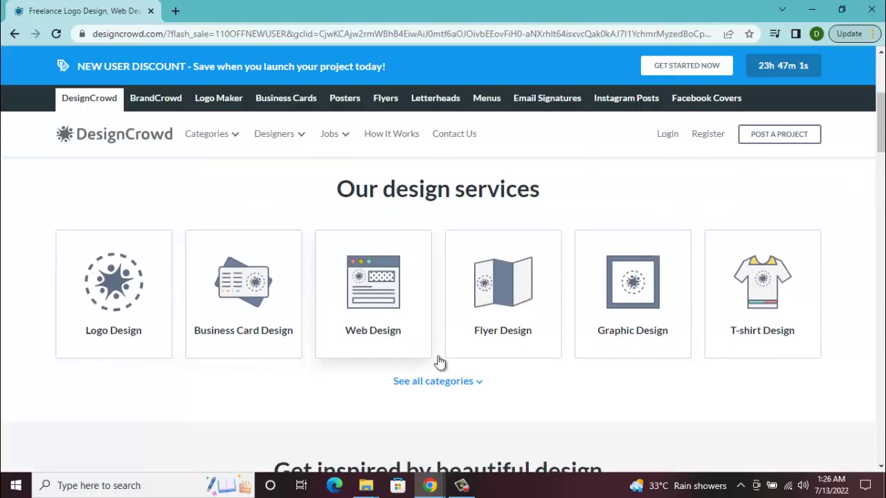
left_click(443, 381)
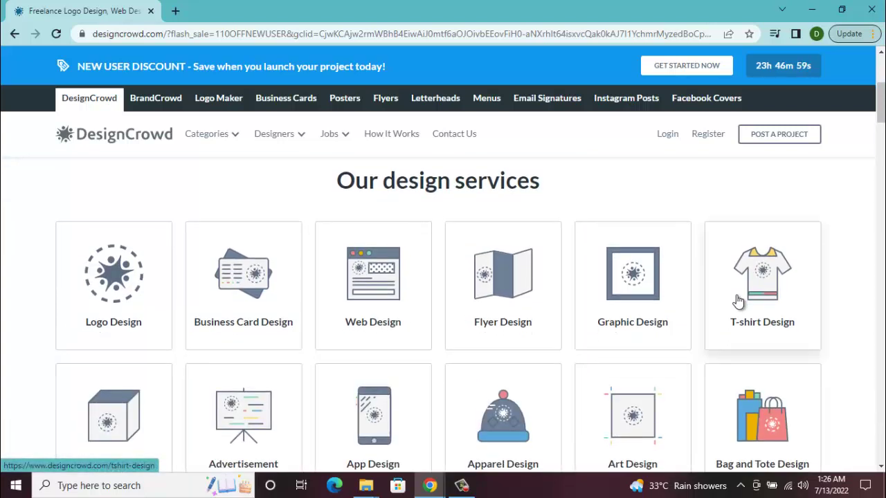
Look through all the design service categories and the sample designs further down the homepage
scroll(738, 303, "down", 3)
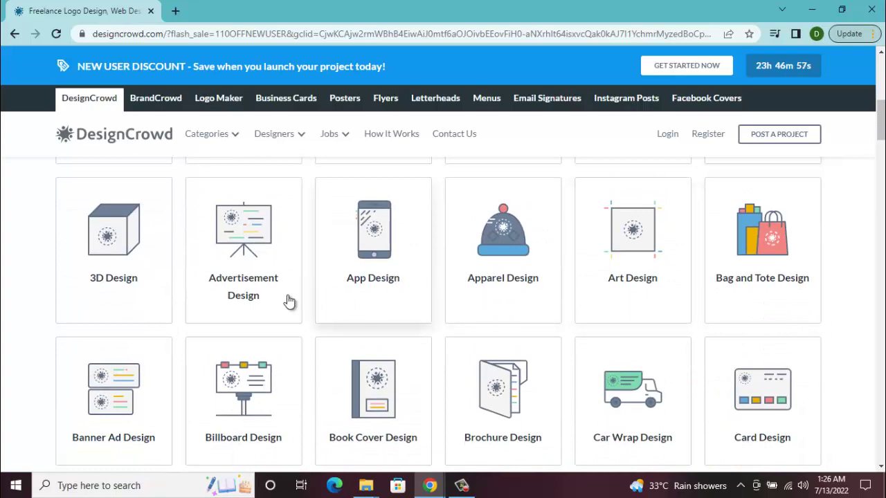
scroll(280, 303, "down", 3)
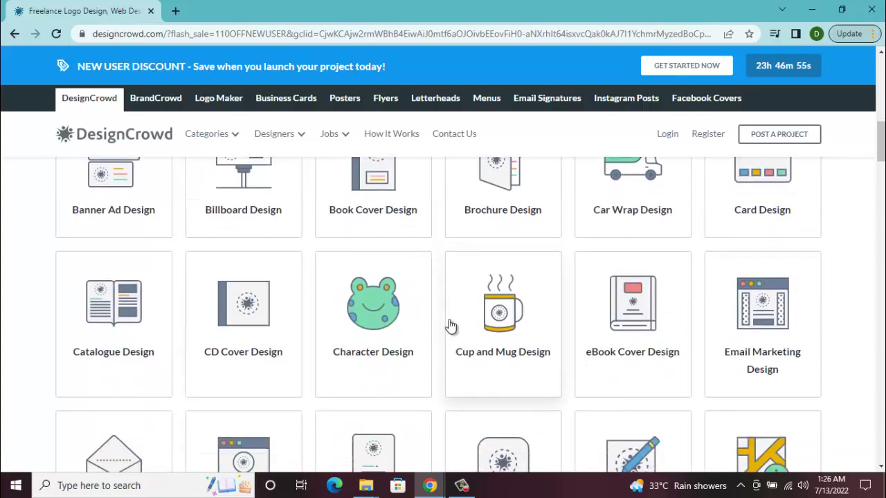
scroll(451, 326, "down", 3)
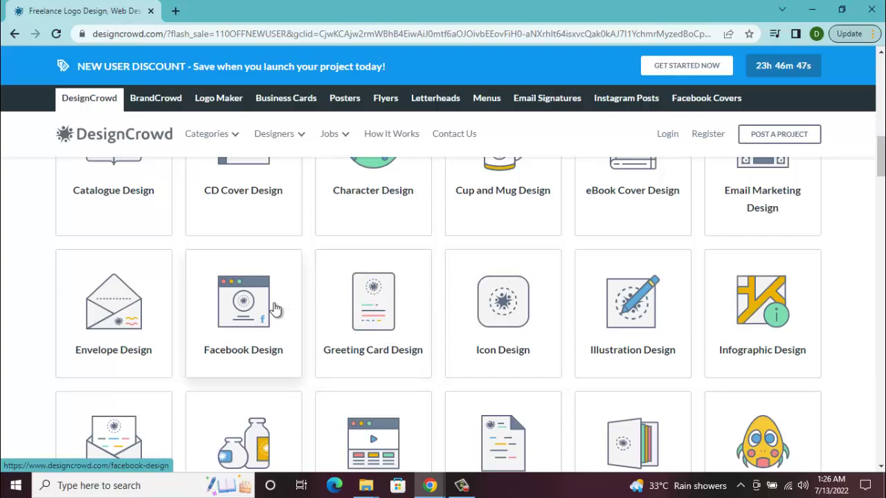
scroll(275, 309, "down", 2)
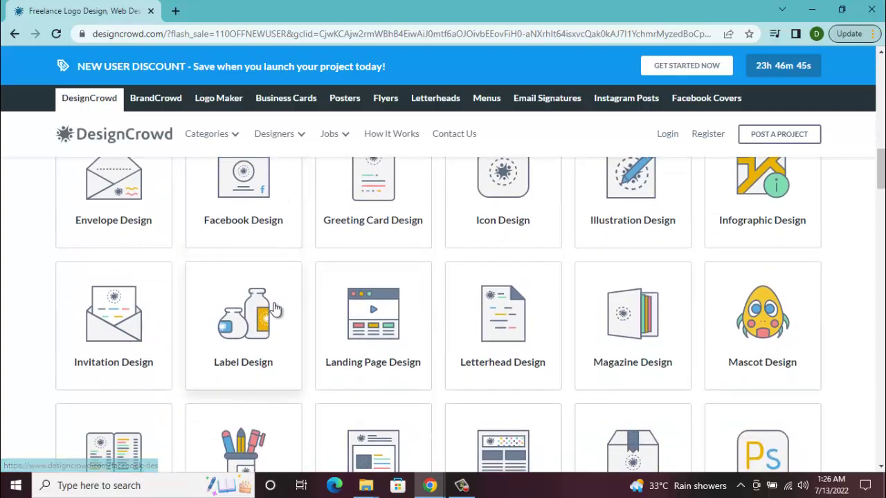
scroll(275, 309, "down", 2)
scroll(277, 307, "down", 2)
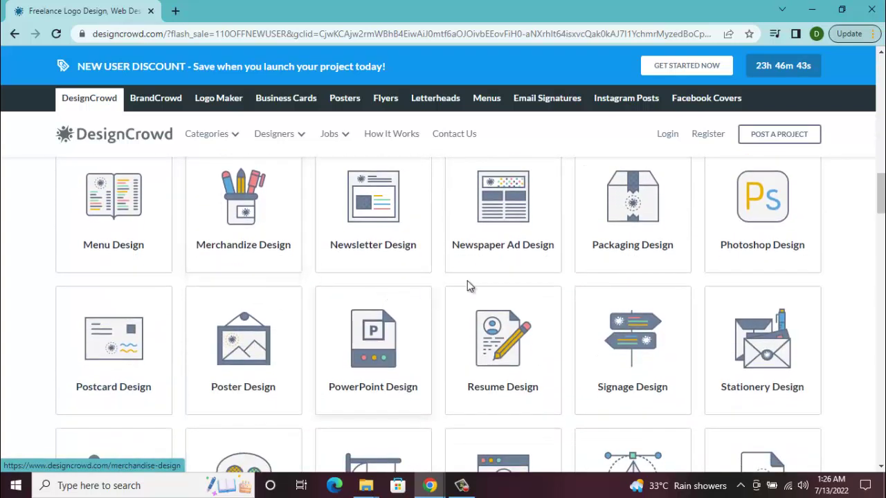
scroll(398, 339, "down", 1)
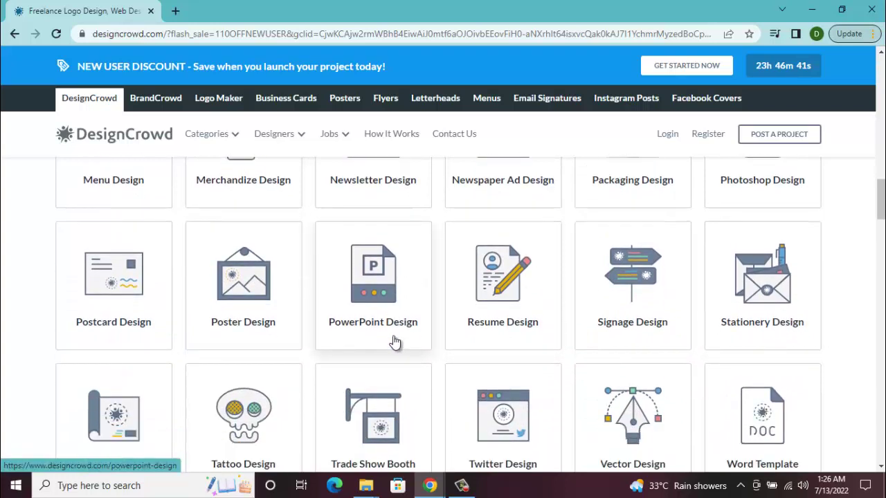
scroll(450, 289, "down", 2)
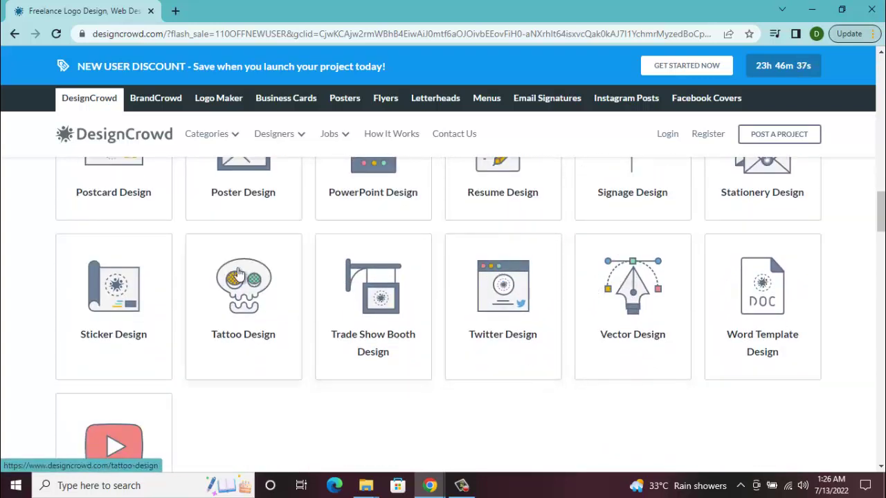
scroll(239, 272, "down", 10)
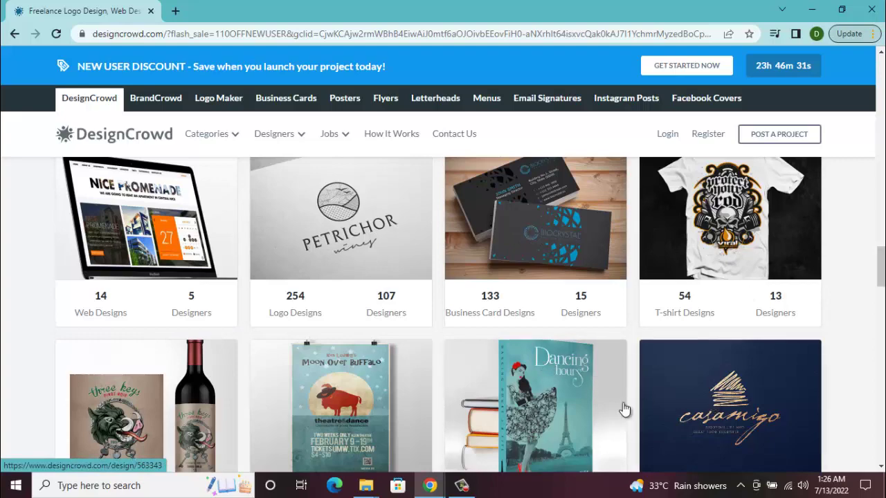
scroll(255, 234, "down", 5)
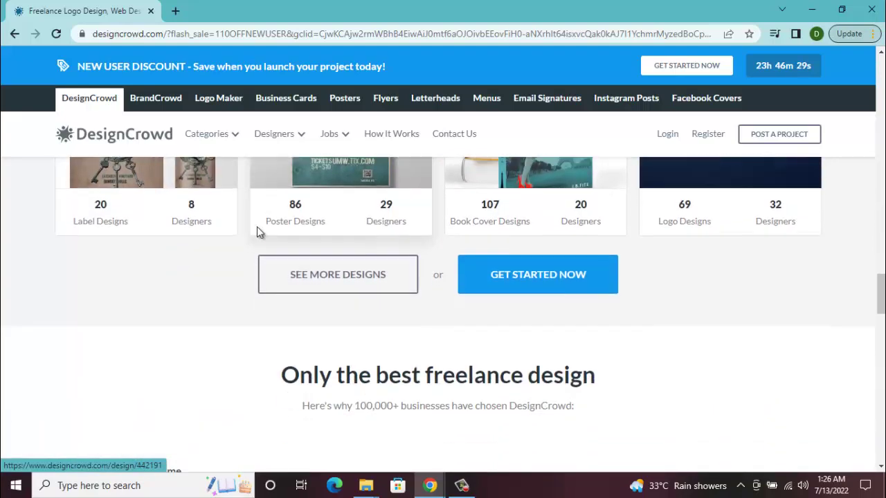
scroll(257, 233, "up", 15)
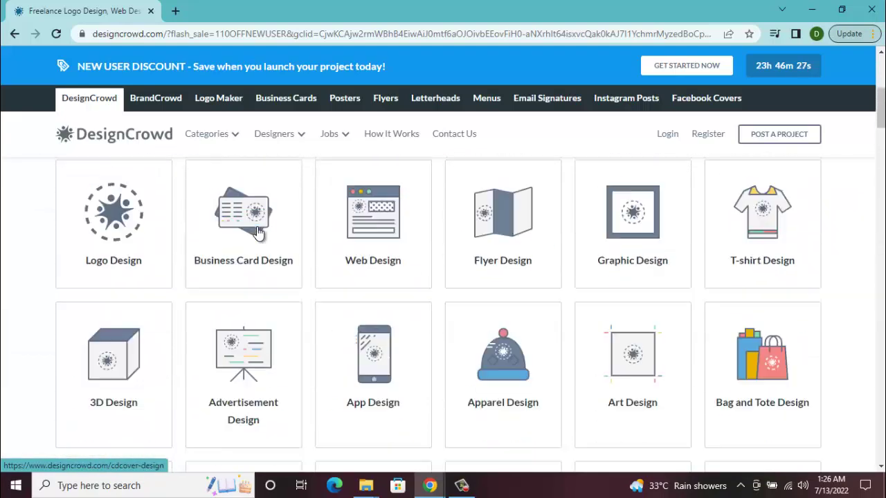
Open the free account registration form and enter the account holder's name
left_click(707, 136)
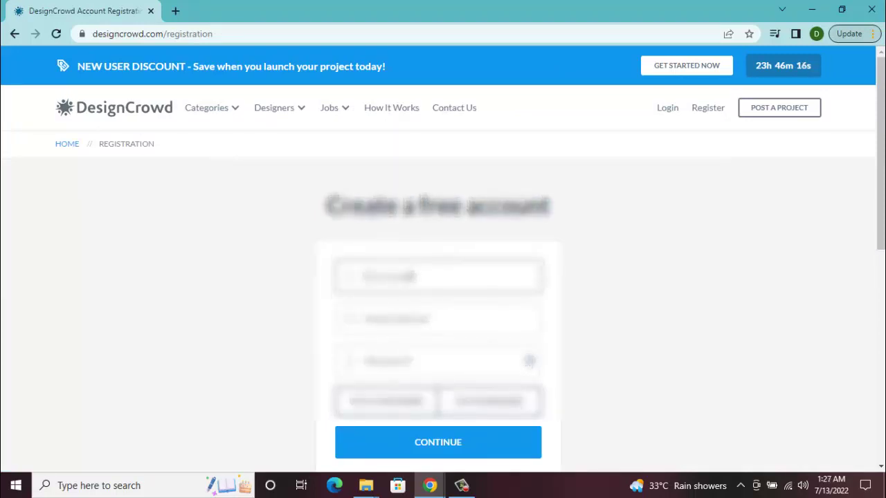
type("Davidson")
right_click(413, 323)
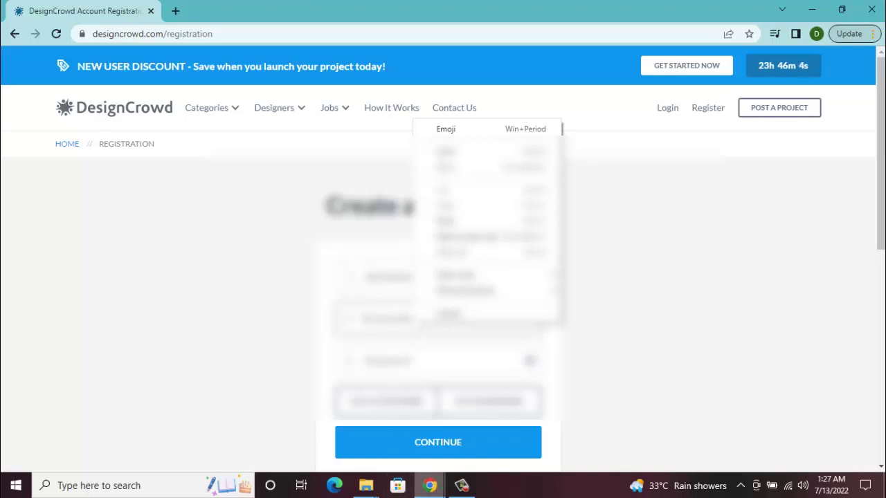
Switch to the Chrome window with 10 Minute Mail and copy the temporary e-mail address
left_click(430, 485)
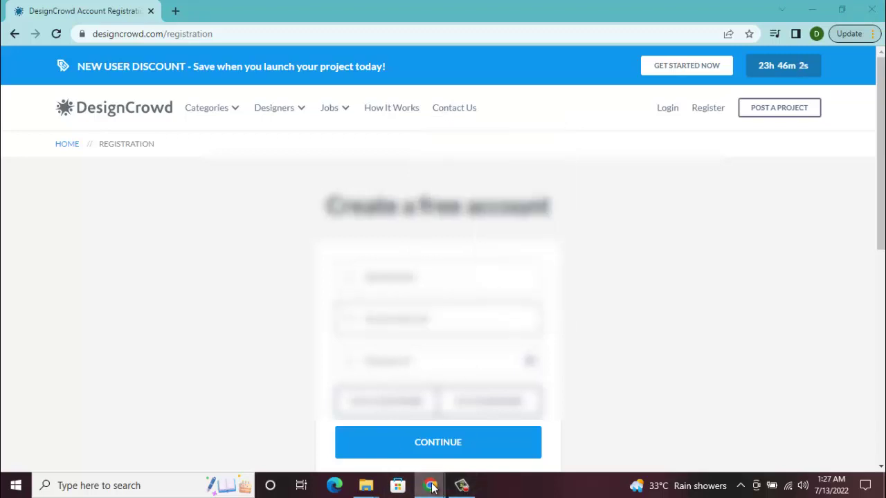
left_click(414, 437)
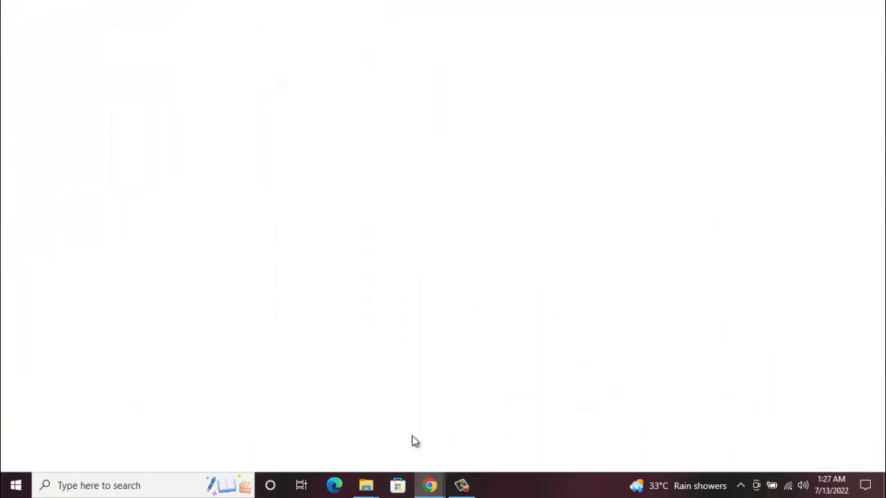
scroll(445, 117, "up", 3)
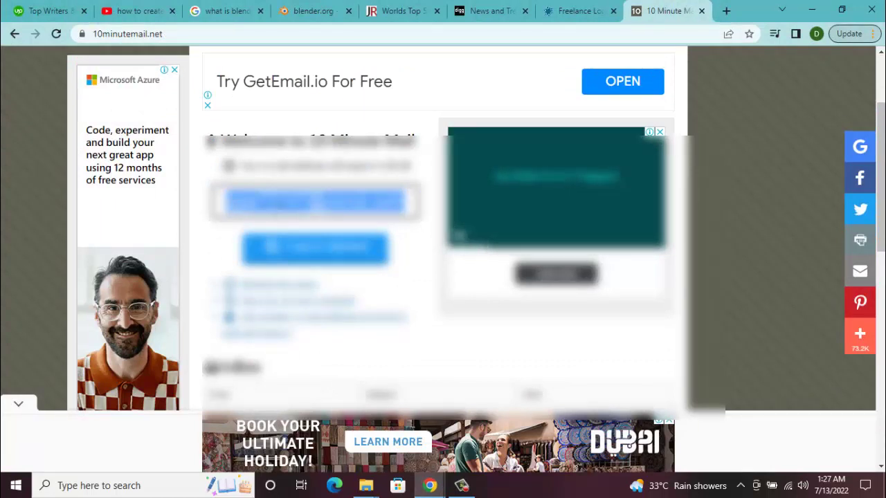
right_click(281, 200)
left_click(312, 250)
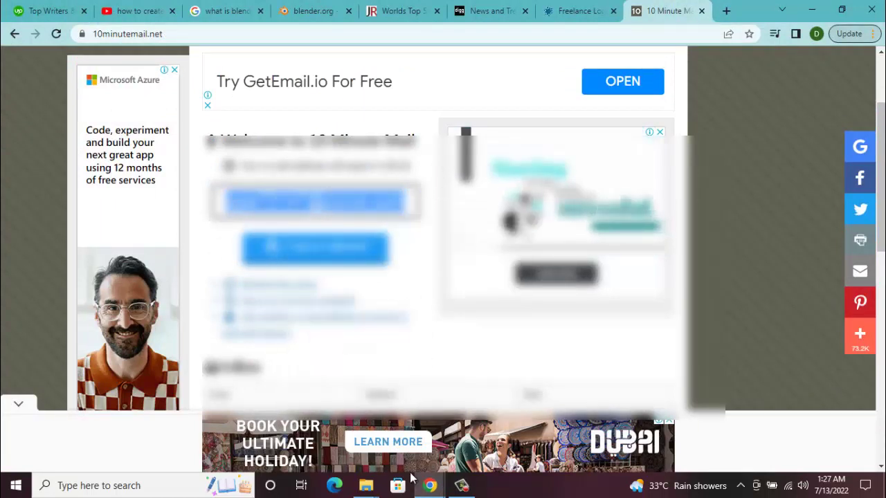
Return to the DesignCrowd registration window and paste the copied address into the e-mail field
mouse_move(442, 492)
left_click(498, 443)
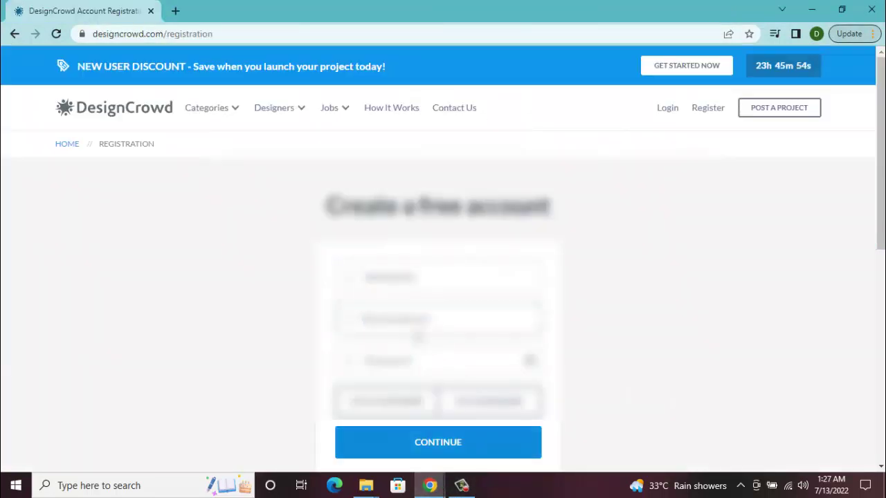
right_click(400, 331)
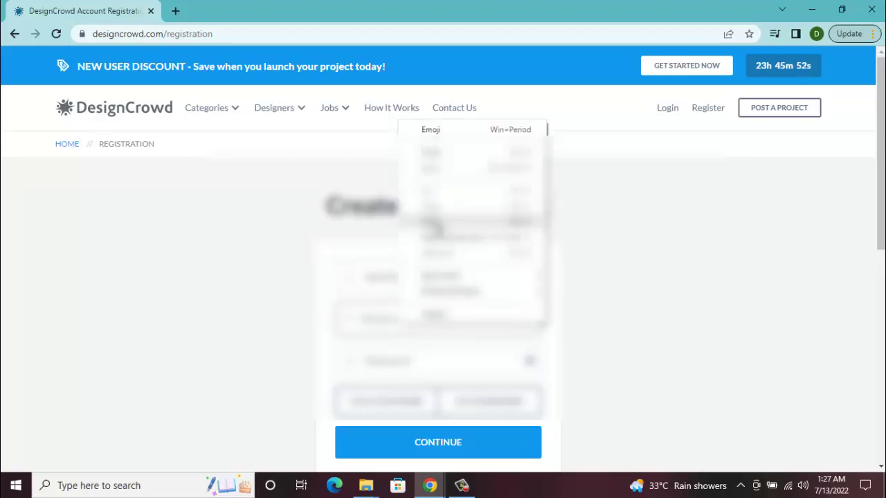
left_click(438, 224)
Enter the account password in the registration form
left_click(469, 359)
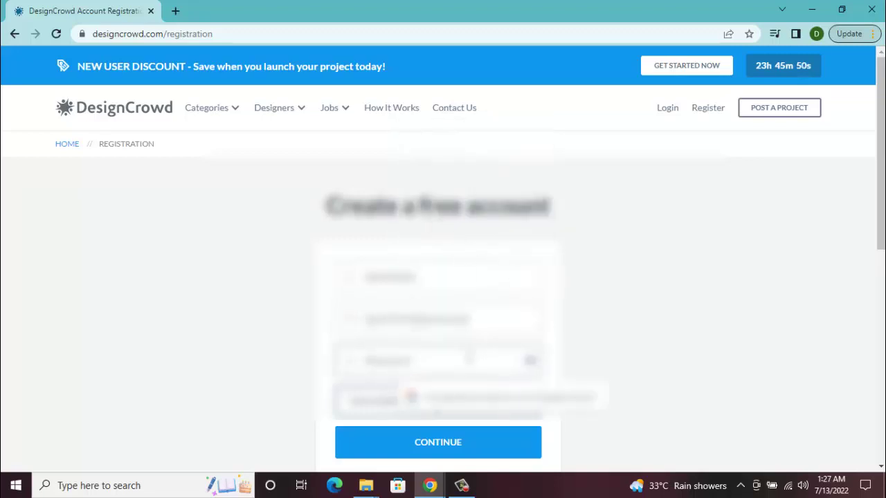
type("••••••")
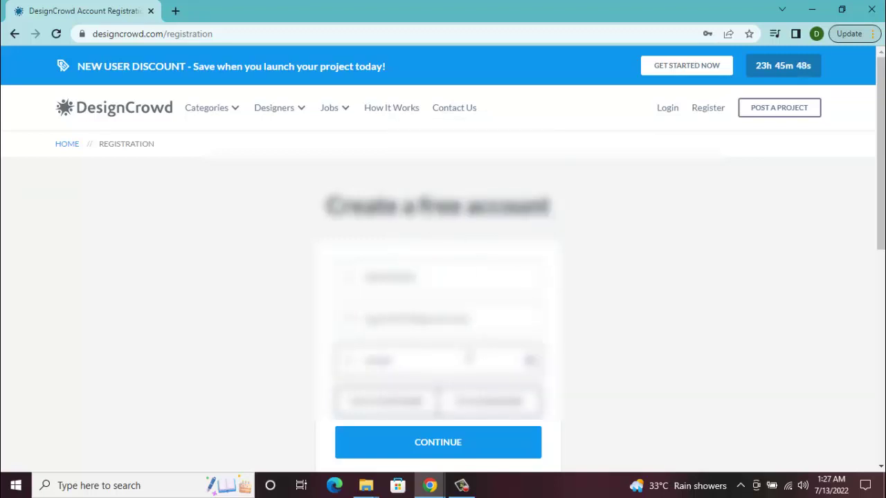
type("•••••••")
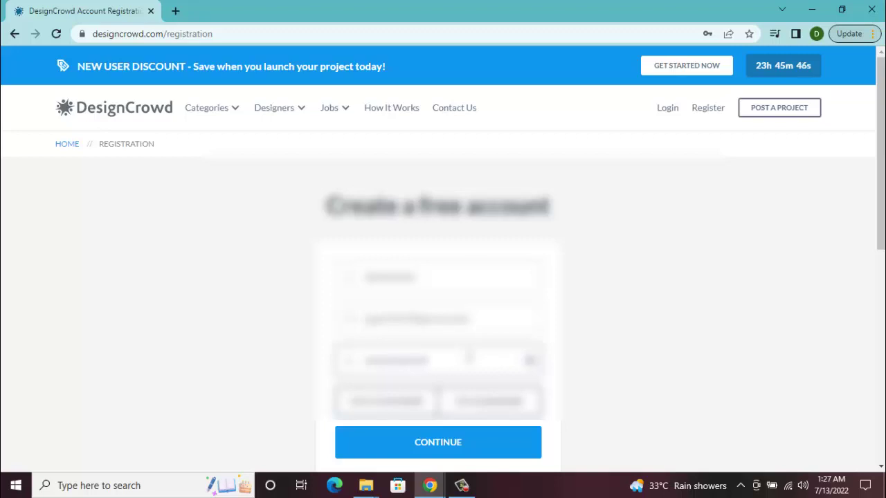
type("•••")
Choose the designer account type and submit the registration form
scroll(512, 400, "down", 2)
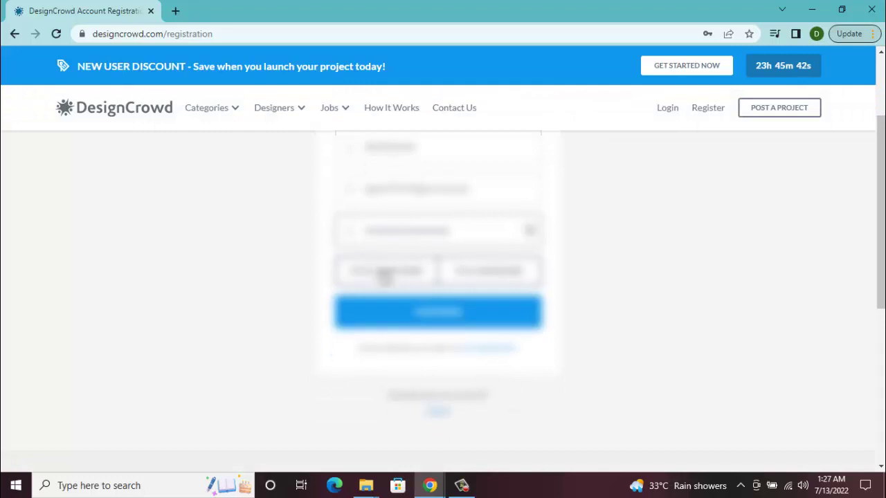
left_click(484, 277)
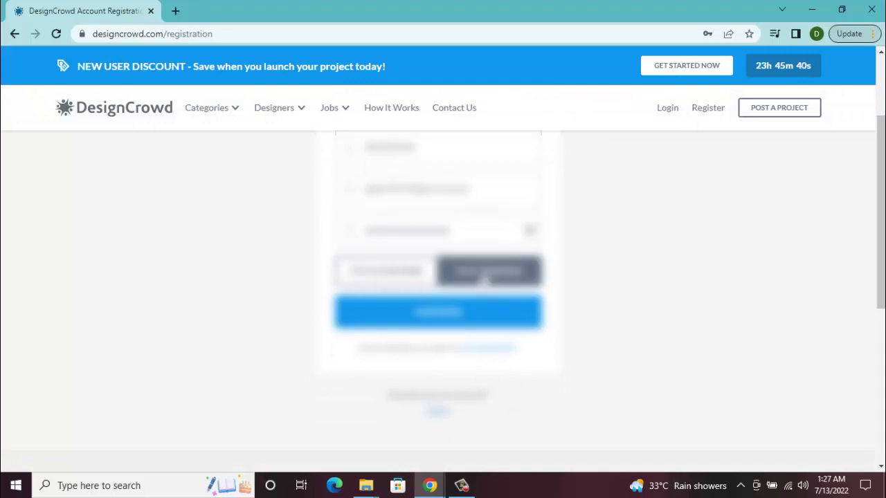
left_click(434, 315)
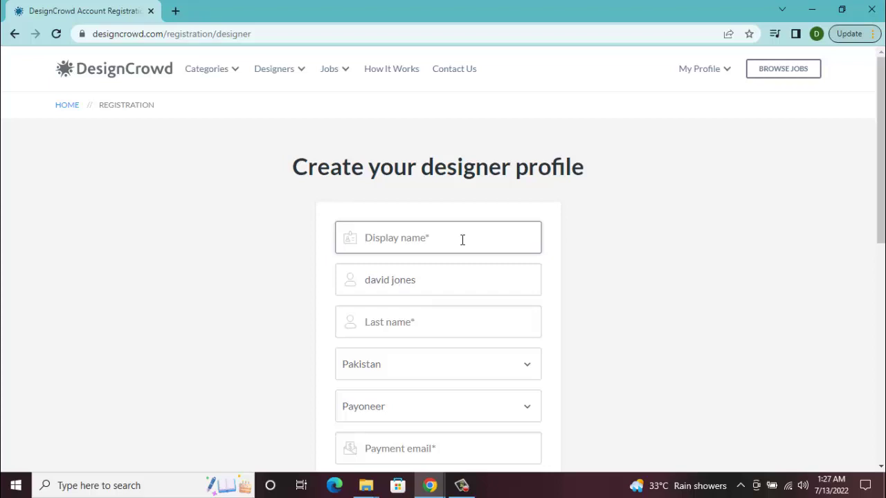
Fill in the display name and the last name in the designer profile form
type("davidboss")
left_click(399, 322)
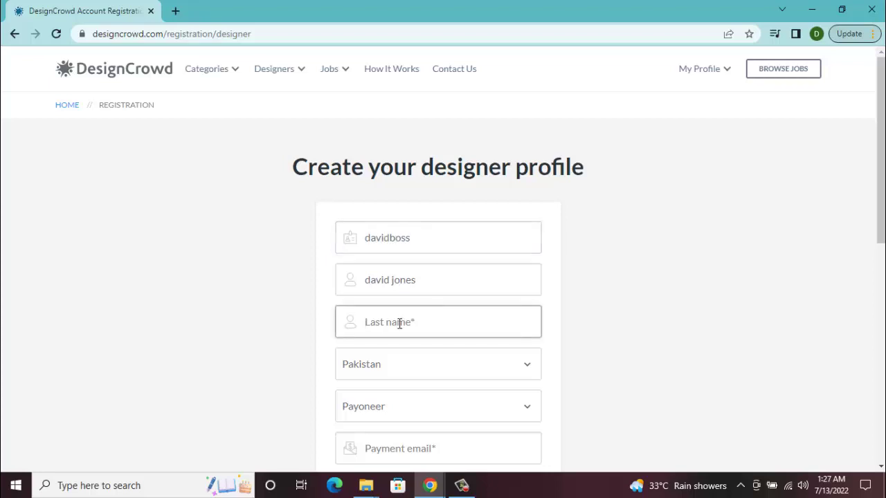
type("jones")
Choose Payoneer as the payment method in the designer profile form
scroll(407, 366, "down", 2)
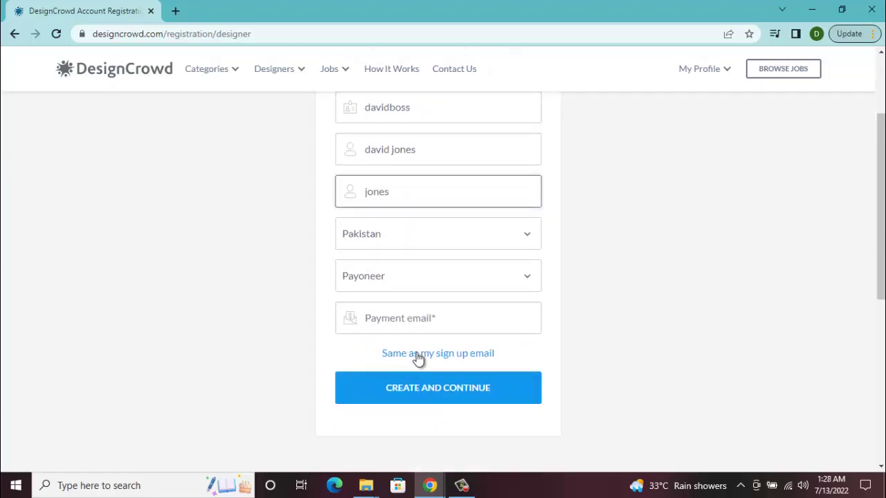
left_click(451, 282)
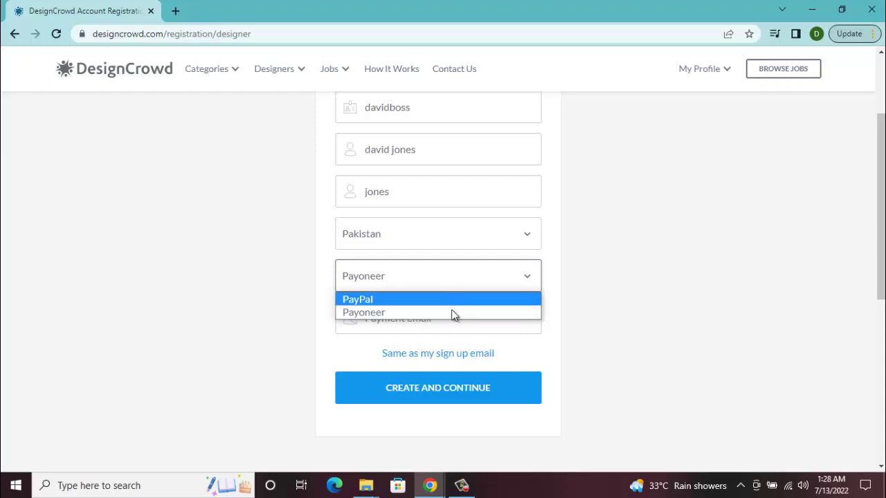
left_click(452, 311)
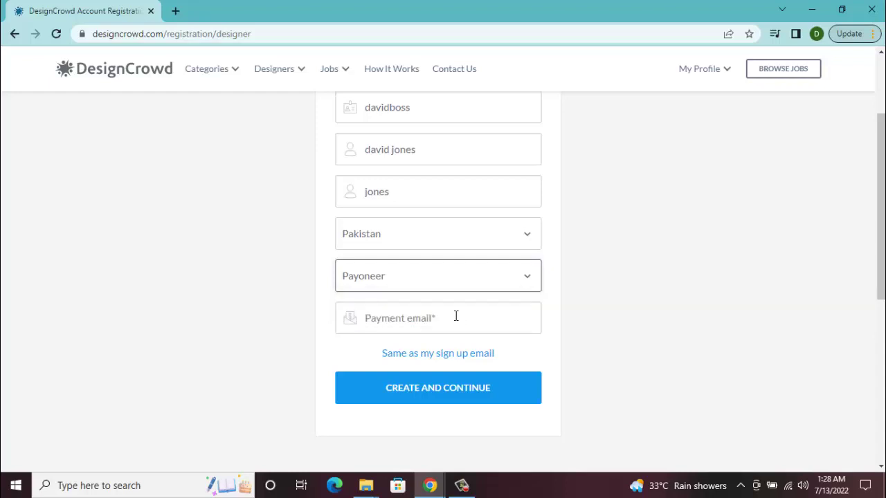
Paste the copied e-mail address as plain text for the payment e-mail and submit the designer profile
left_click(455, 318)
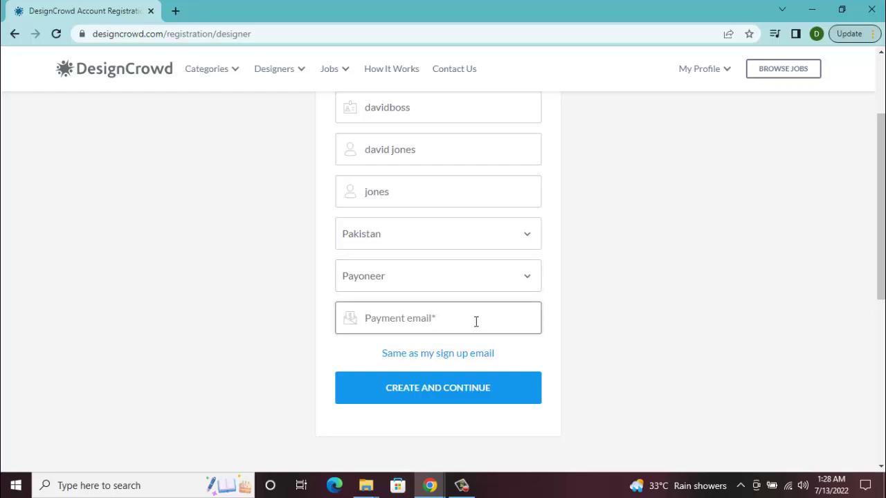
left_click(388, 389)
left_click(434, 319)
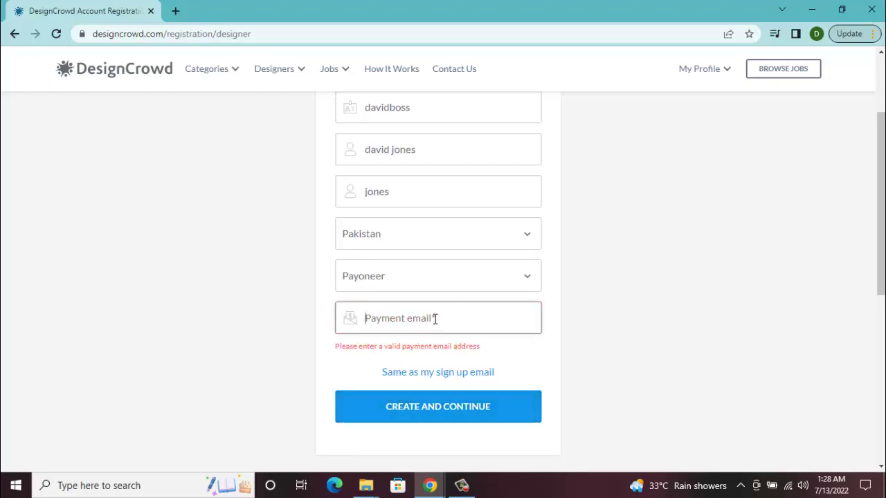
right_click(434, 317)
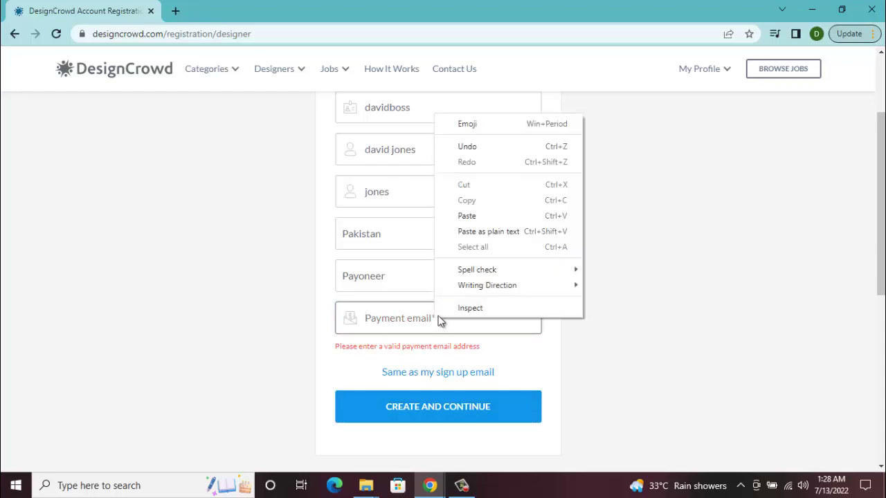
left_click(477, 231)
left_click(448, 407)
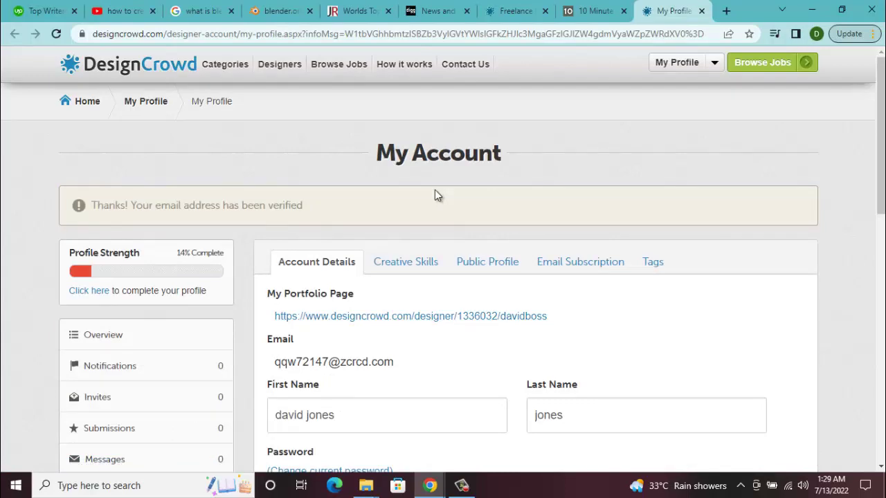
Review the account details fields on the My Account page, including contact, company and address information
scroll(436, 191, "down", 10)
scroll(436, 196, "up", 10)
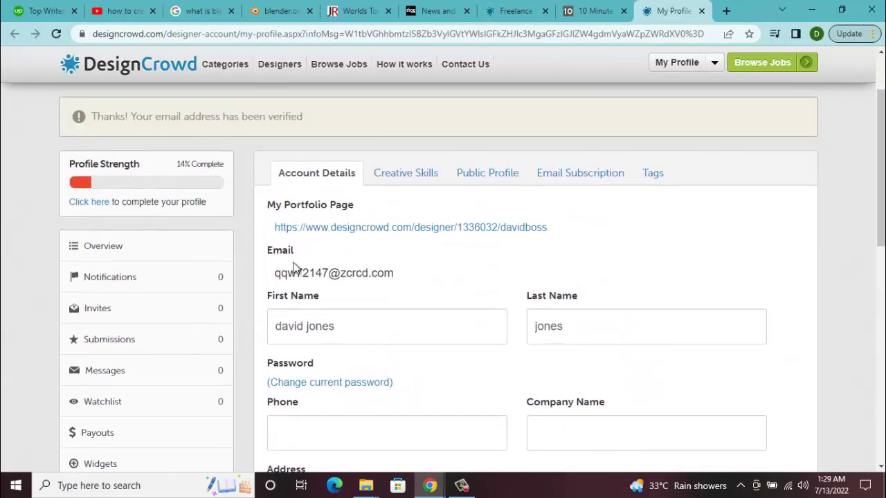
scroll(449, 318, "down", 2)
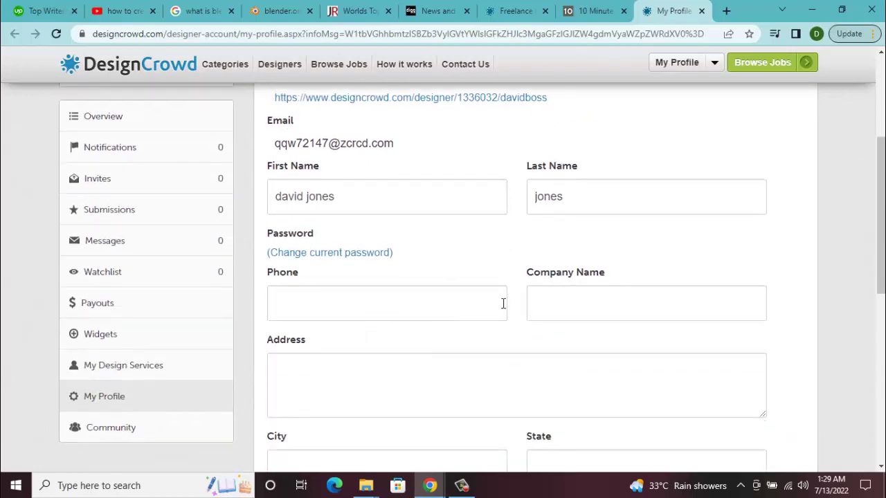
scroll(605, 304, "down", 1)
scroll(295, 299, "up", 2)
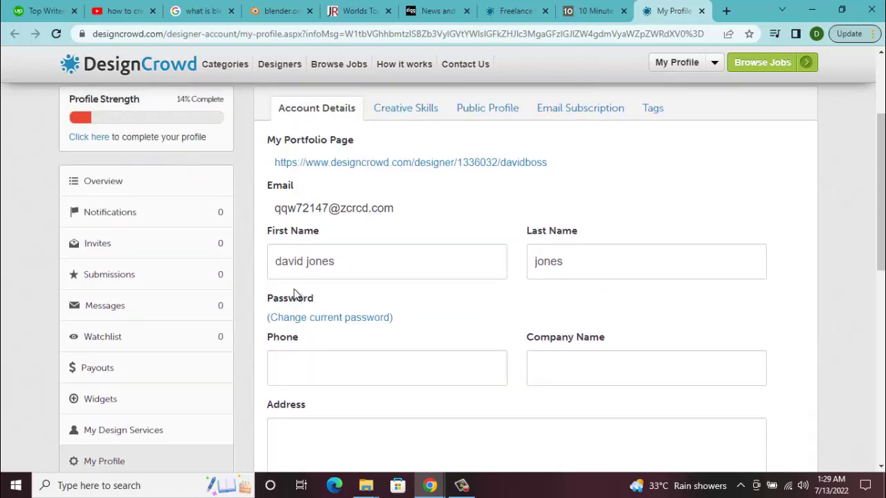
Go to the DesignCrowd home page and look through the design services it offers
left_click(145, 67)
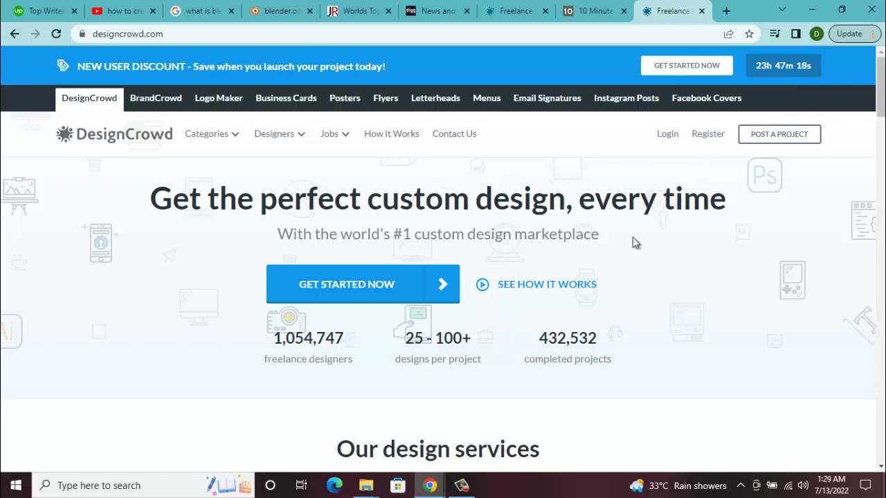
scroll(632, 238, "down", 3)
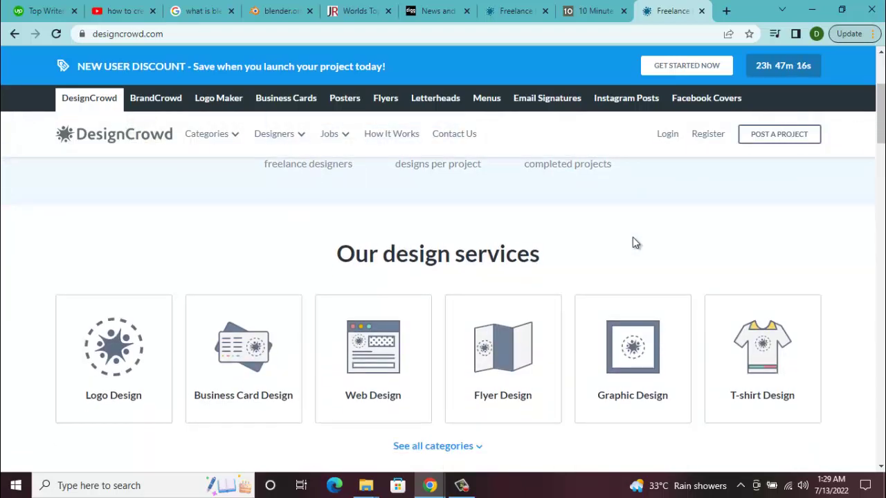
scroll(636, 243, "down", 2)
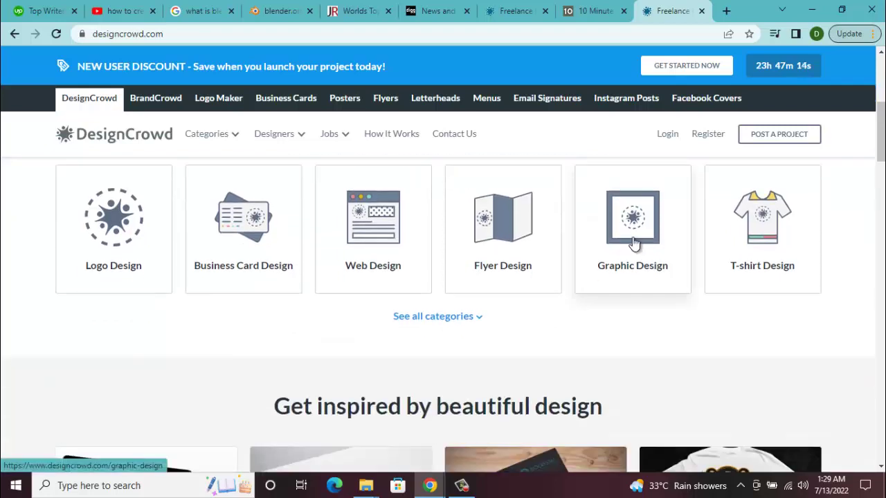